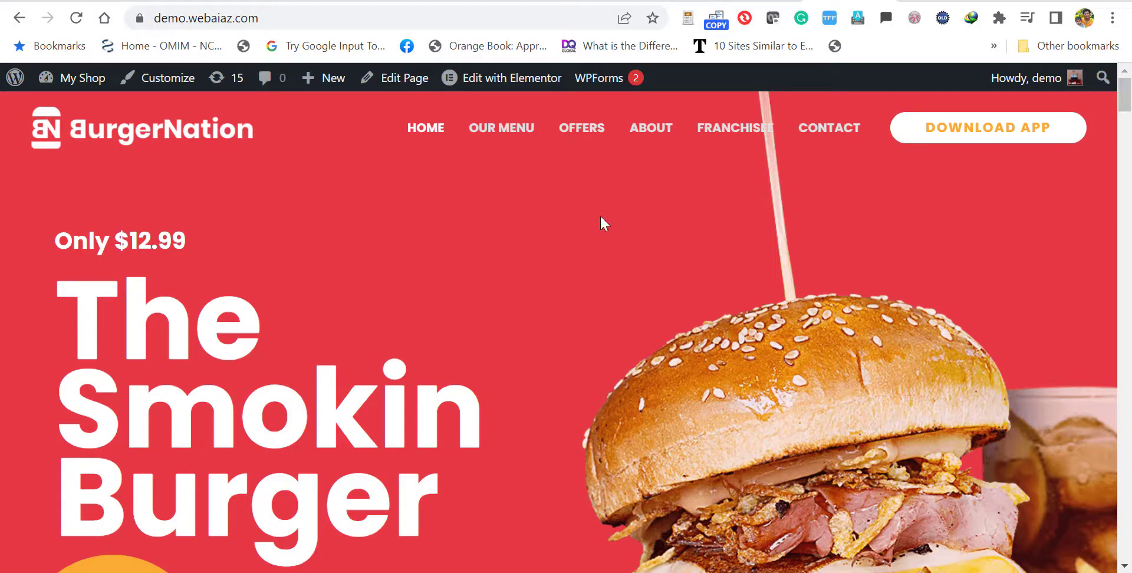
Step: Search Plugins > Add New for 'wp reset' so WP Reset by WebFactory Ltd appears
{"action": "mouse_move", "coordinate": [104, 83]}
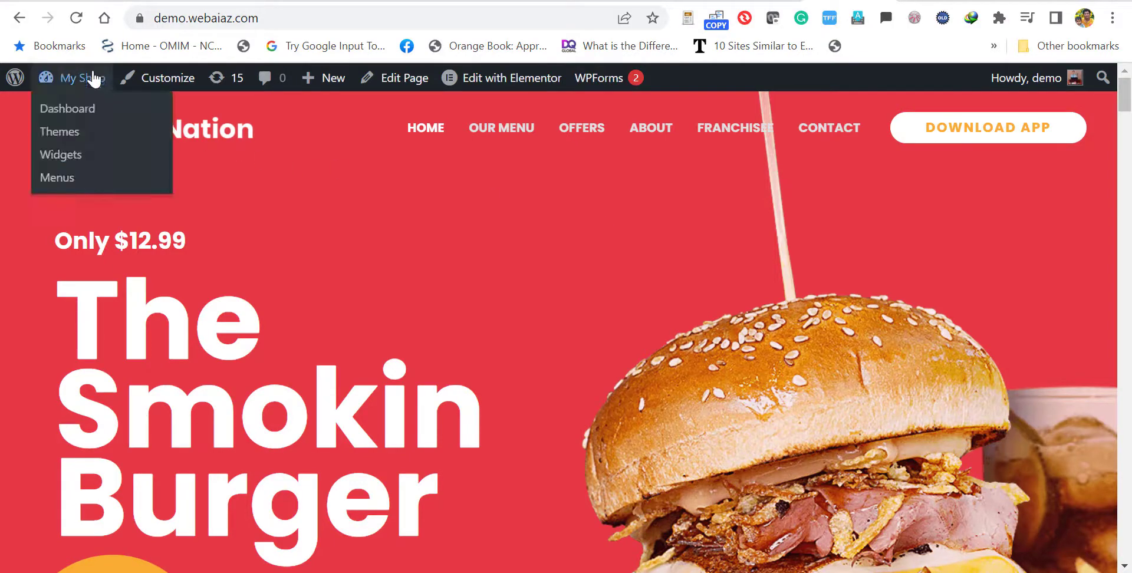
{"action": "left_click", "coordinate": [74, 109]}
{"action": "scroll", "coordinate": [395, 271], "scroll_direction": "down", "scroll_amount": 6}
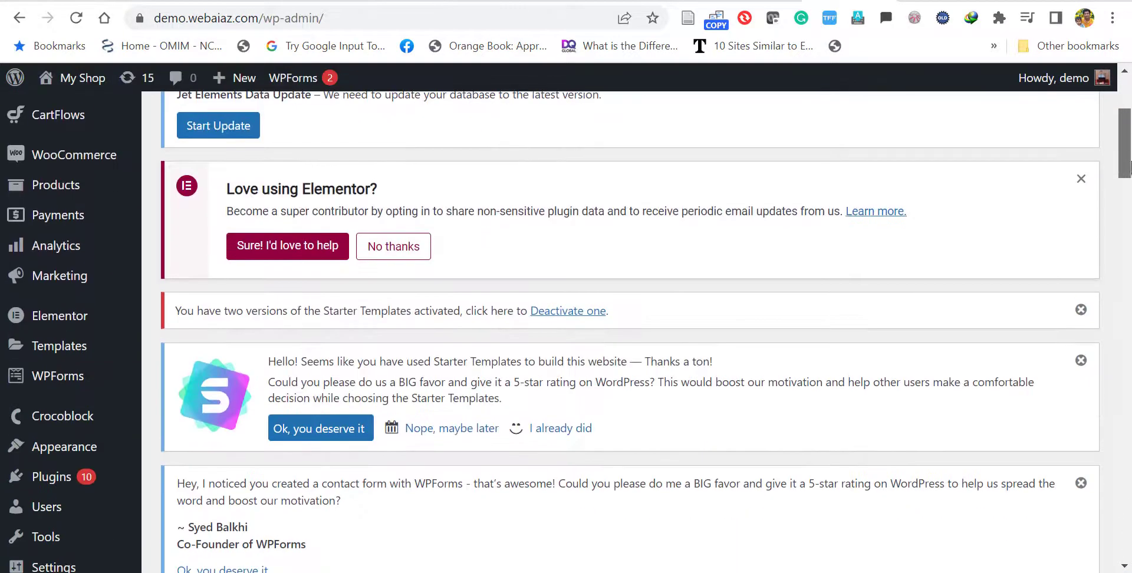
{"action": "mouse_move", "coordinate": [42, 364]}
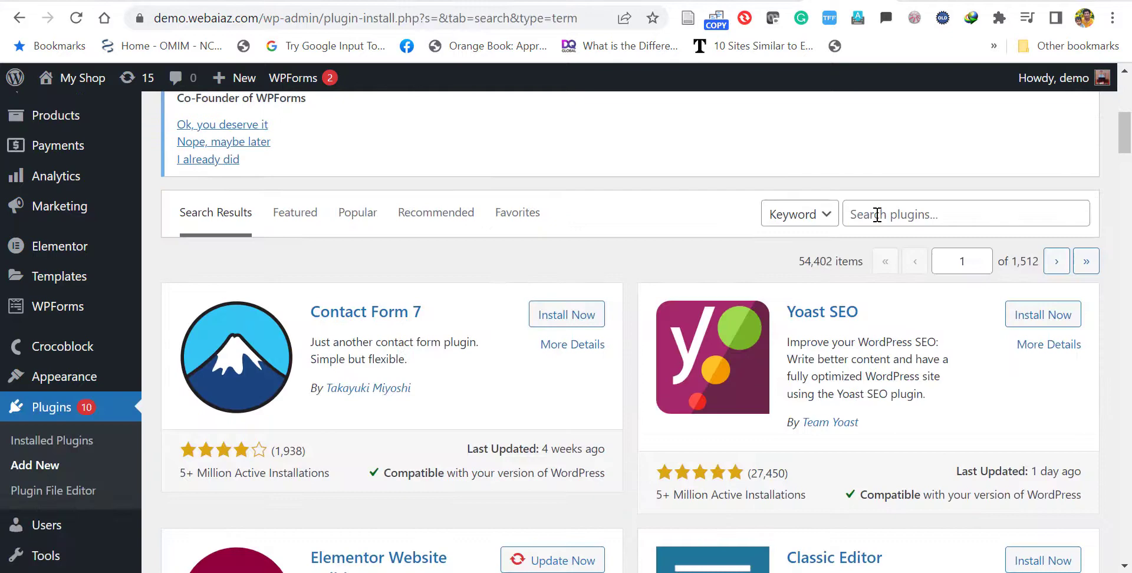
{"action": "left_click", "coordinate": [876, 222]}
{"action": "type", "text": "w"}
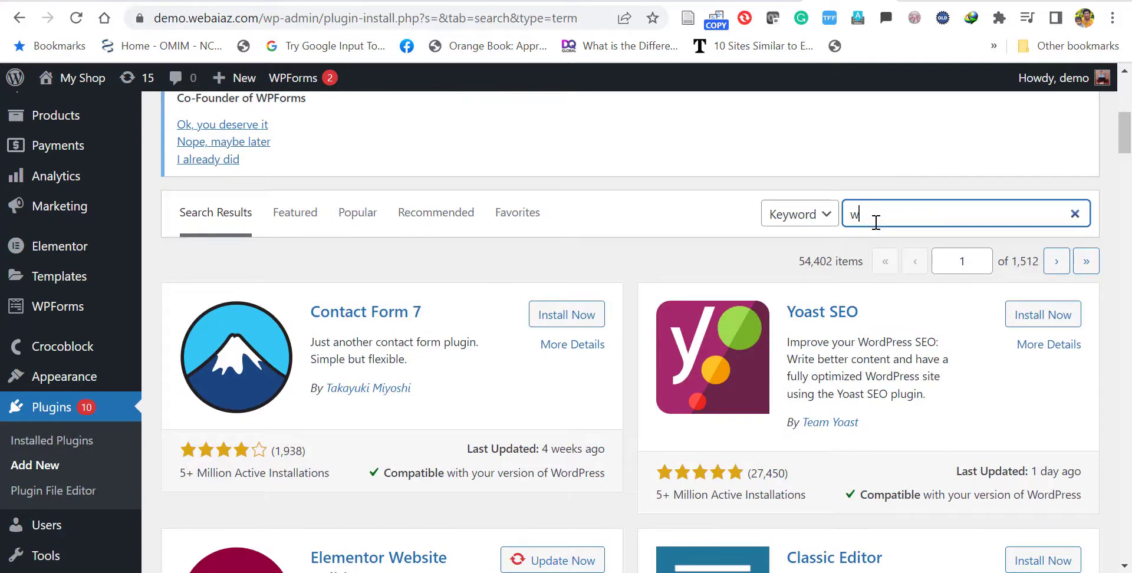
{"action": "type", "text": "p reset"}
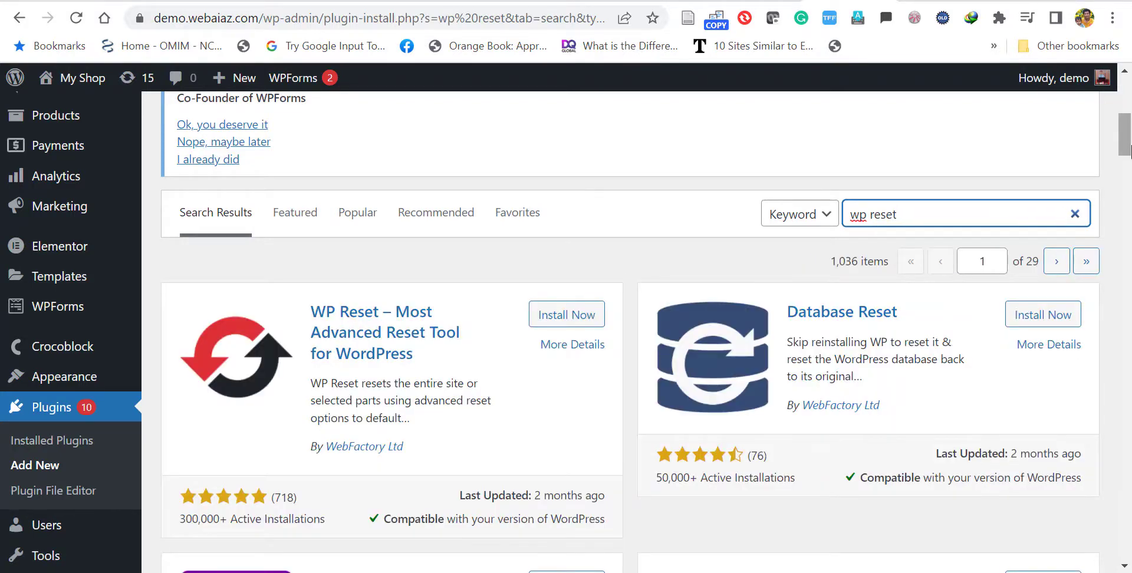
{"action": "scroll", "coordinate": [796, 177], "scroll_direction": "down", "scroll_amount": 2}
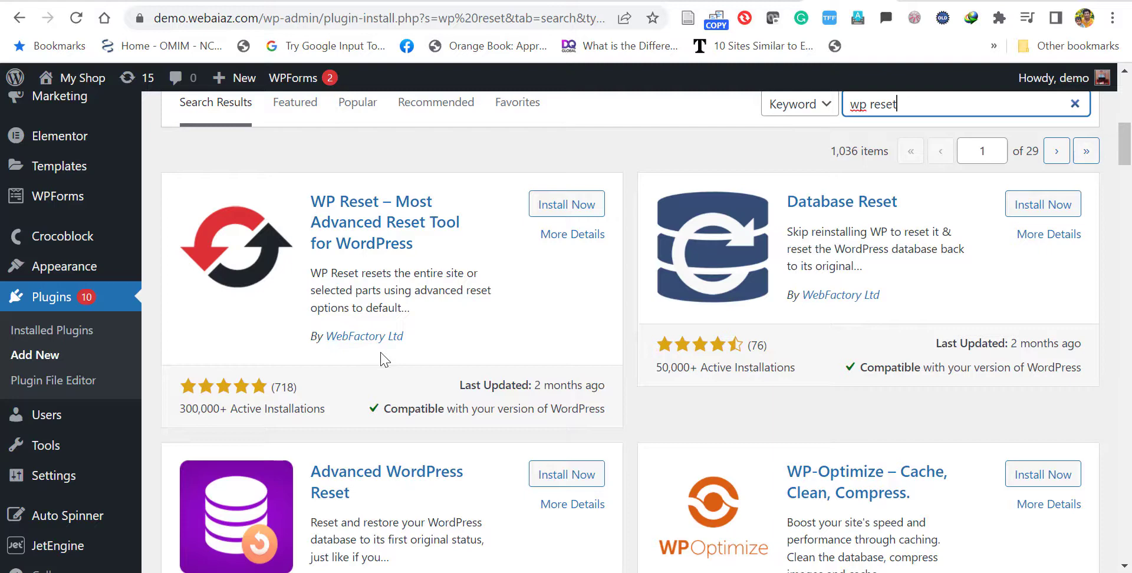
Step: Install WP Reset from its search result card and activate it
{"action": "left_click", "coordinate": [549, 207]}
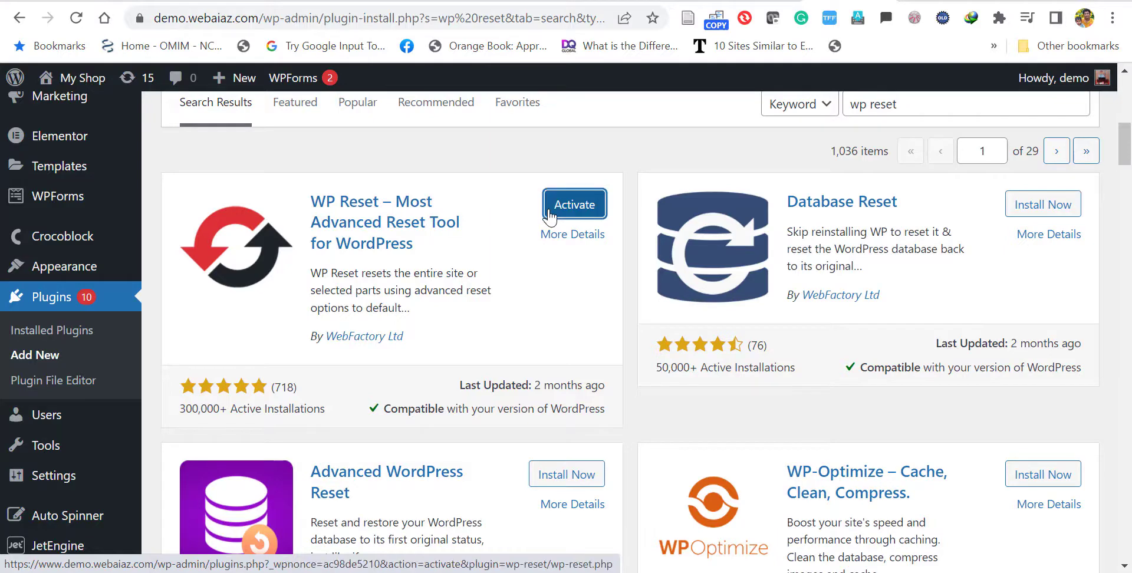
{"action": "left_click", "coordinate": [557, 213]}
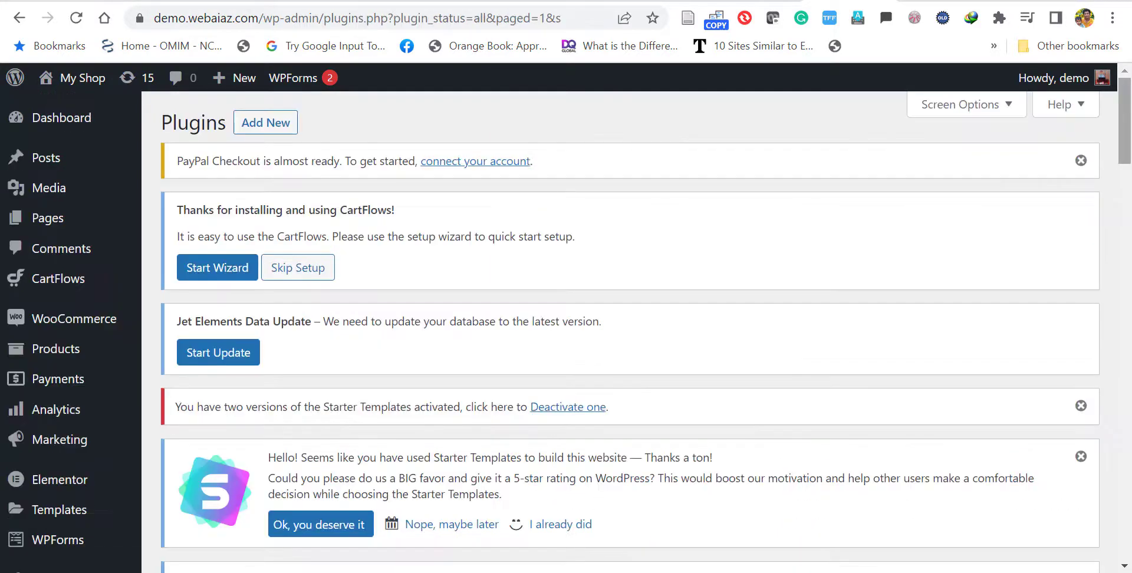
{"action": "left_click_drag", "start_coordinate": [1126, 121], "coordinate": [1129, 215]}
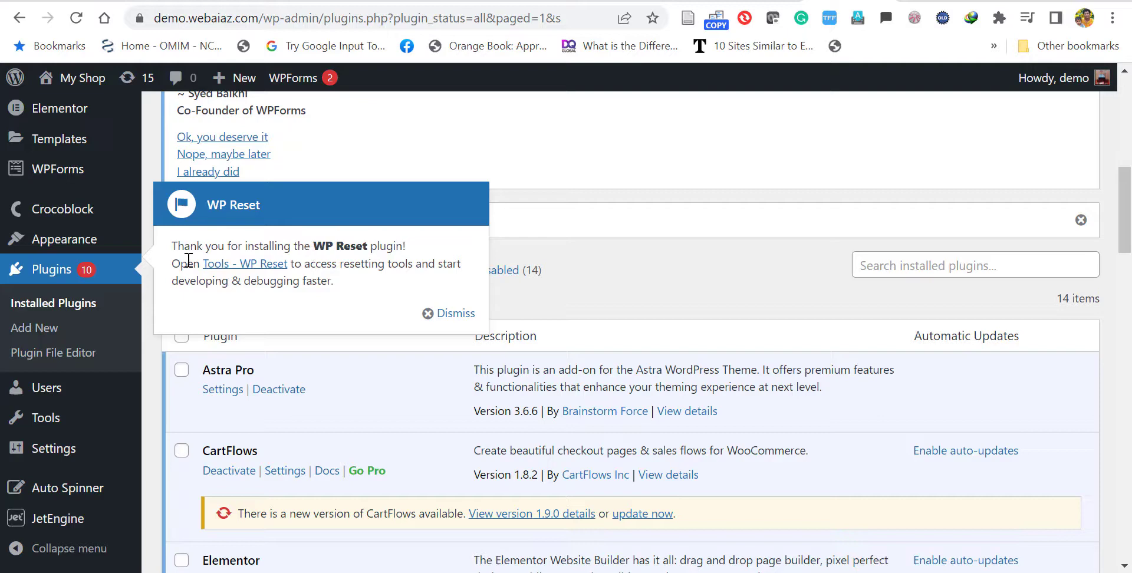
Step: Open Tools > WP Reset and scroll through the table of what each reset deletes or keeps
{"action": "left_click", "coordinate": [235, 264]}
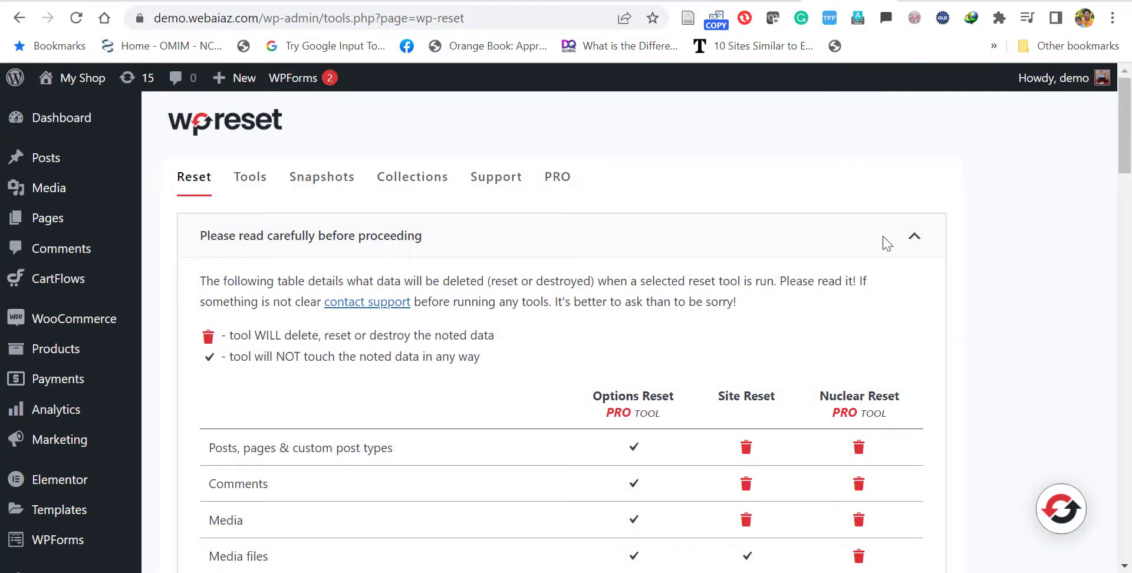
{"action": "left_click_drag", "start_coordinate": [1129, 137], "coordinate": [1130, 232]}
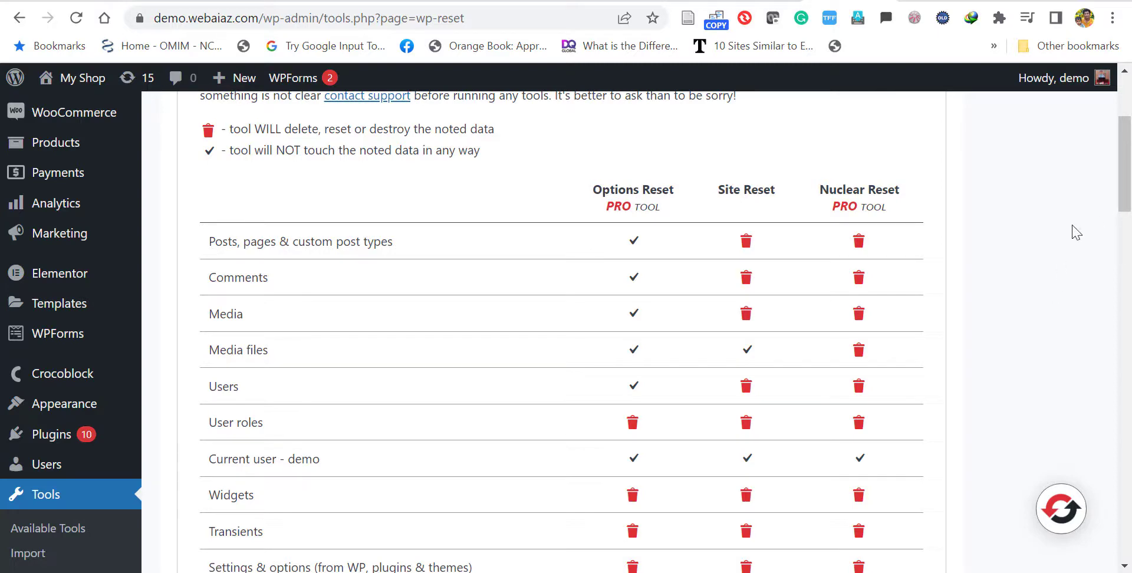
{"action": "left_click_drag", "start_coordinate": [1122, 183], "coordinate": [1119, 147]}
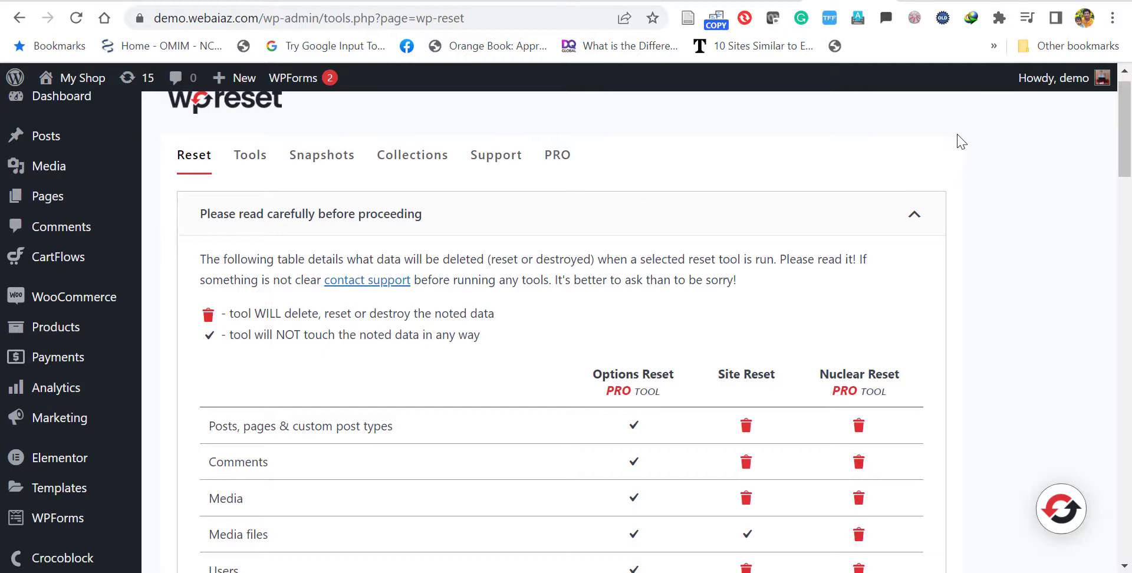
Step: Create a WP Reset database snapshot named 'my shop' in the Snapshots tab
{"action": "left_click", "coordinate": [322, 158]}
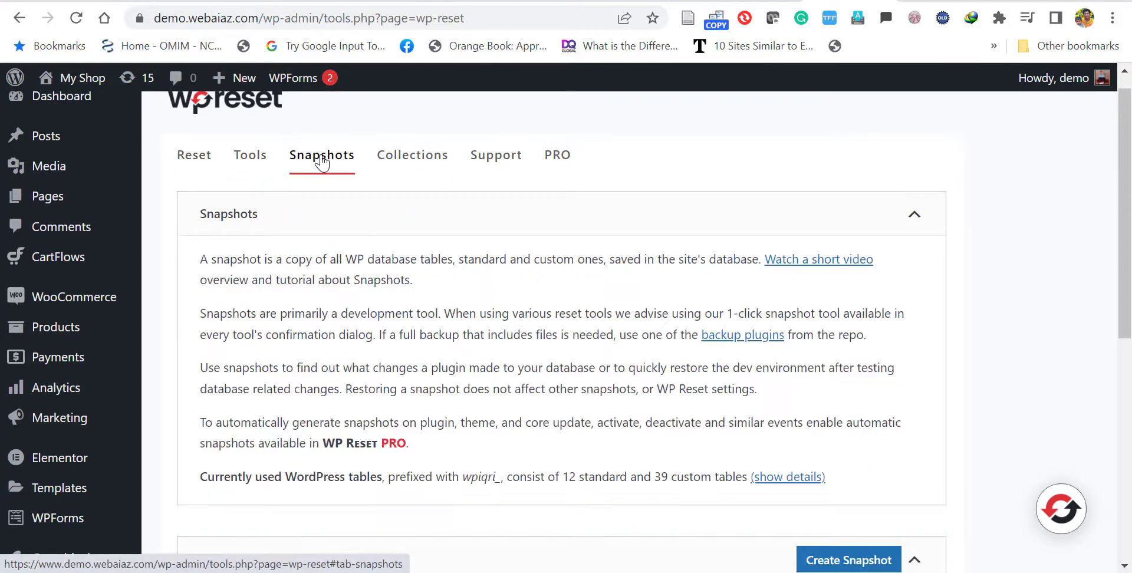
{"action": "scroll", "coordinate": [1129, 251], "scroll_direction": "down", "scroll_amount": 3}
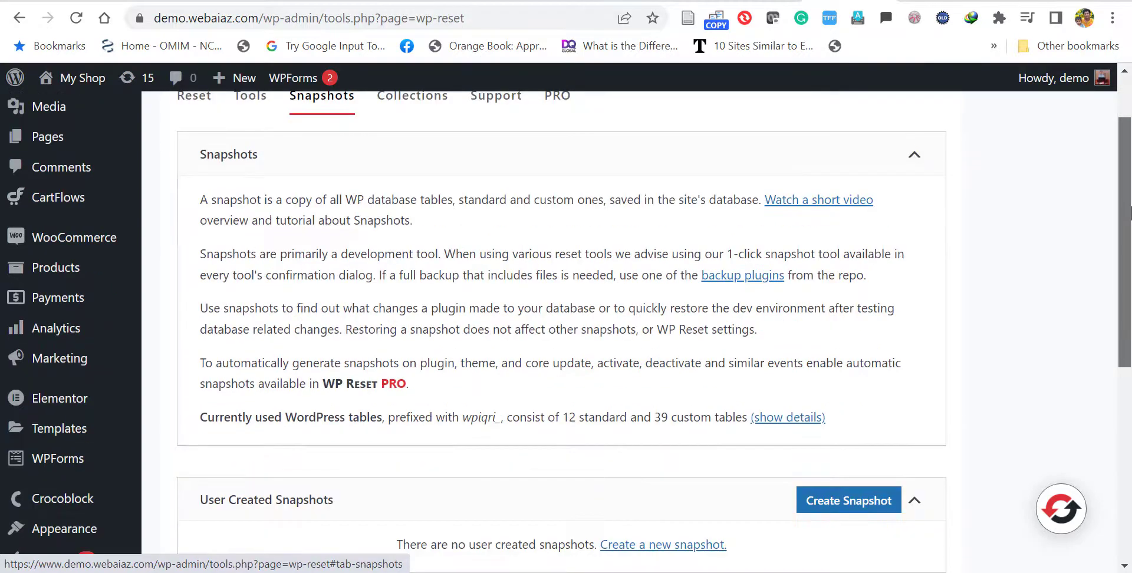
{"action": "scroll", "coordinate": [606, 262], "scroll_direction": "down", "scroll_amount": 2}
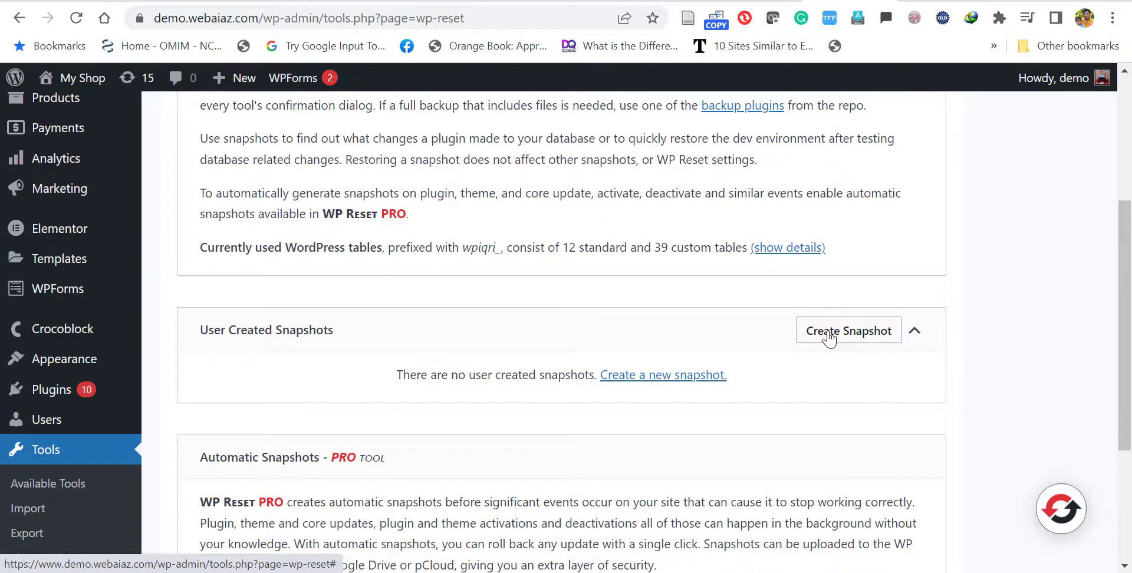
{"action": "left_click", "coordinate": [829, 338]}
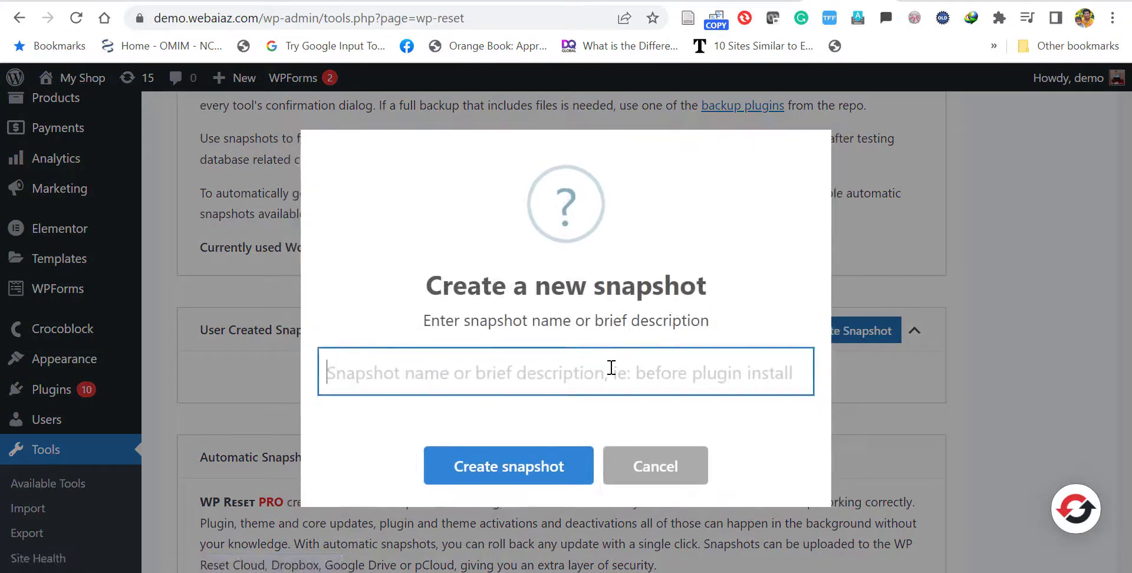
{"action": "type", "text": "my sh"}
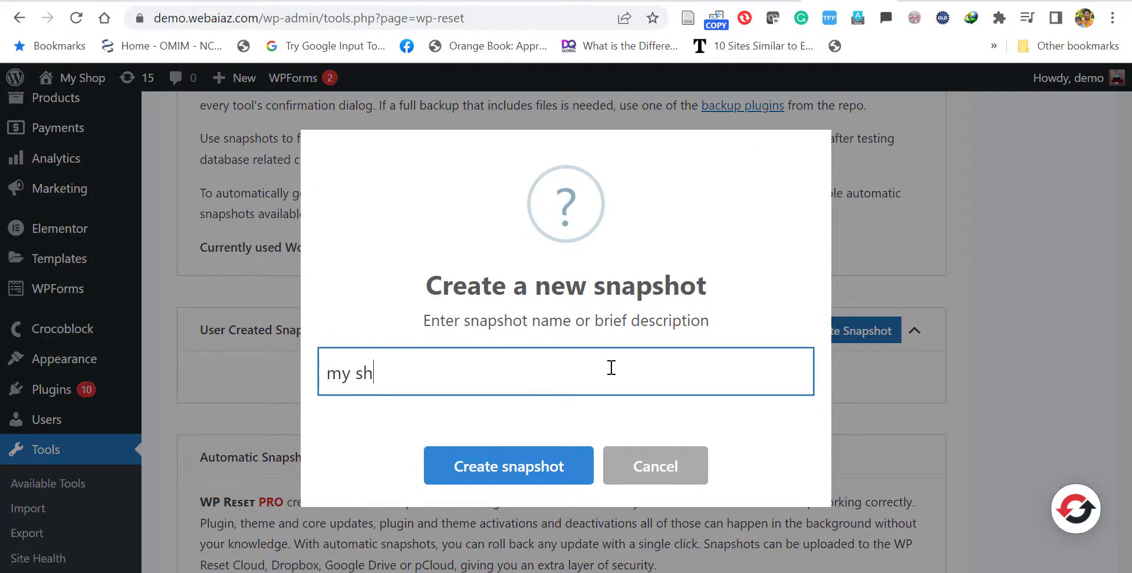
{"action": "type", "text": "op"}
{"action": "left_click", "coordinate": [548, 466]}
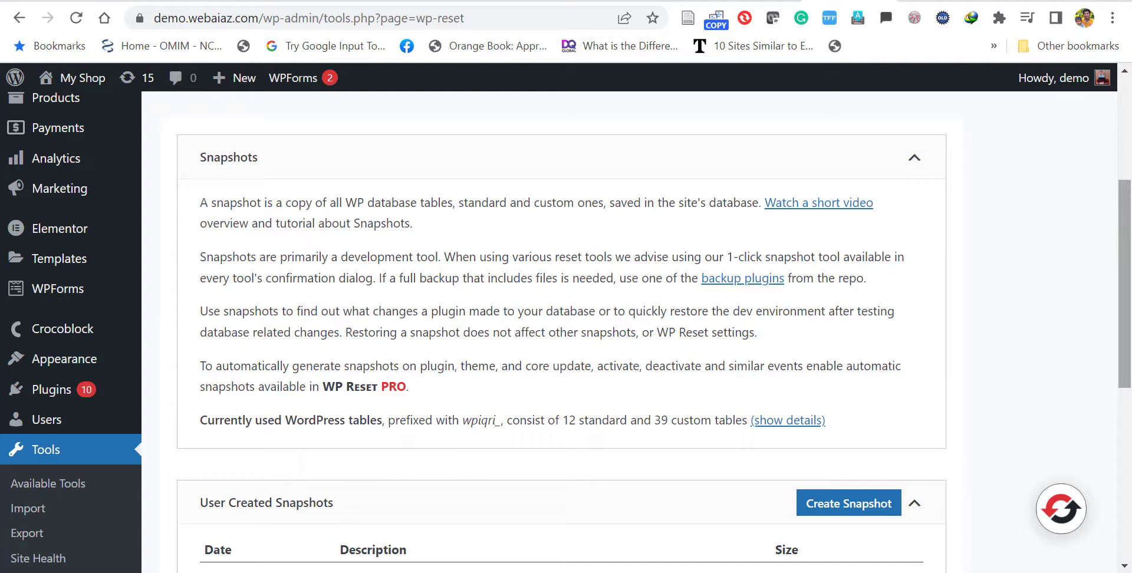
Step: Return to the Reset tab and scroll to Site Reset, with only Reactivate WP Reset ticked
{"action": "scroll", "coordinate": [1024, 355], "scroll_direction": "down", "scroll_amount": 3}
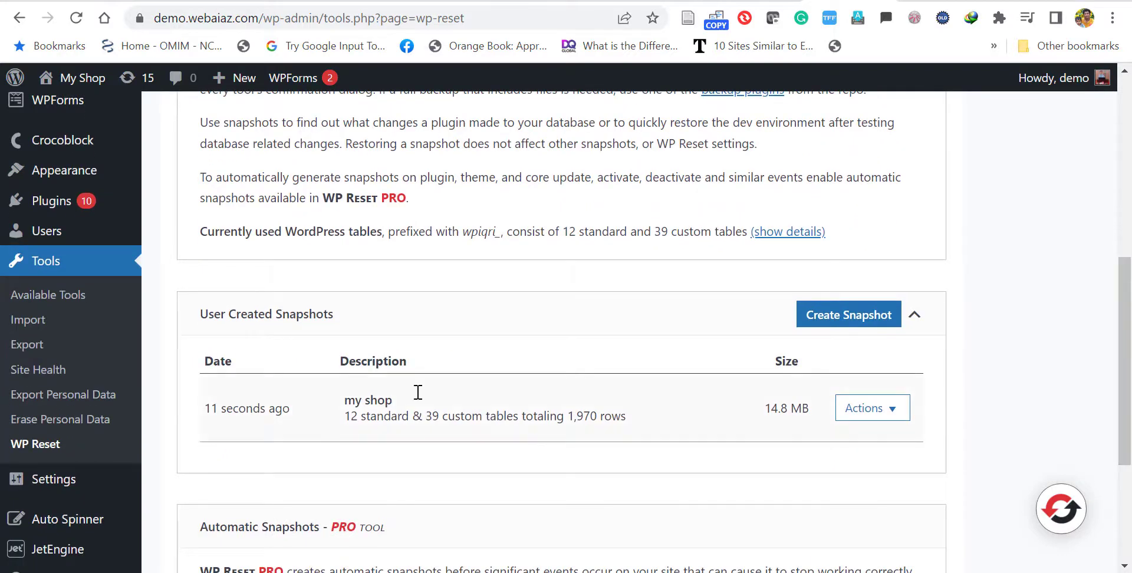
{"action": "scroll", "coordinate": [417, 390], "scroll_direction": "up", "scroll_amount": 7}
{"action": "left_click", "coordinate": [199, 183]}
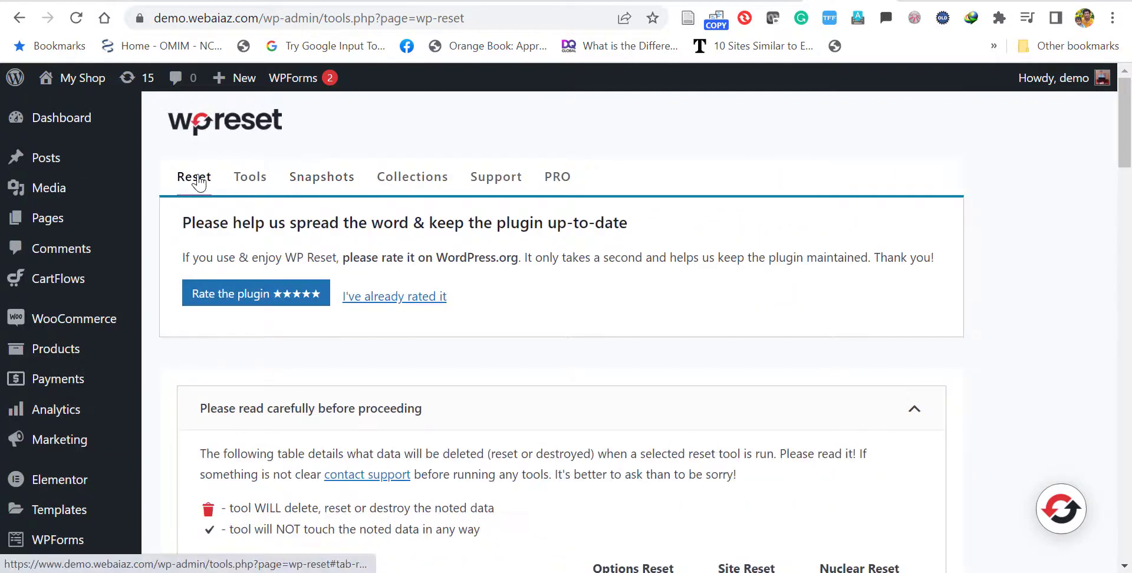
{"action": "scroll", "coordinate": [1131, 232], "scroll_direction": "down", "scroll_amount": 5}
{"action": "scroll", "coordinate": [1131, 232], "scroll_direction": "down", "scroll_amount": 20}
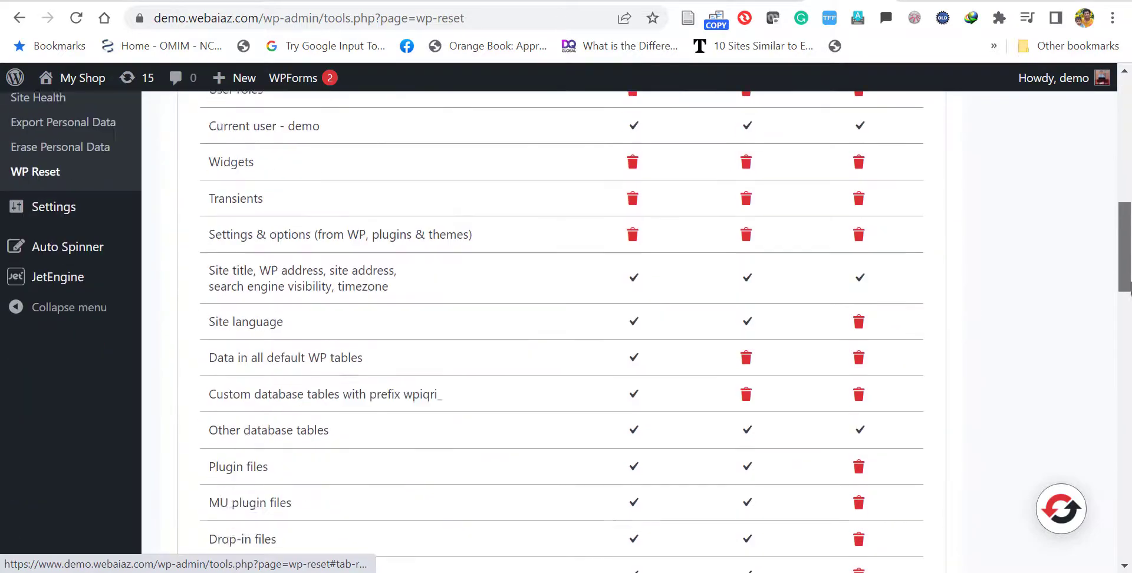
{"action": "left_click_drag", "start_coordinate": [1131, 426], "coordinate": [1131, 485]}
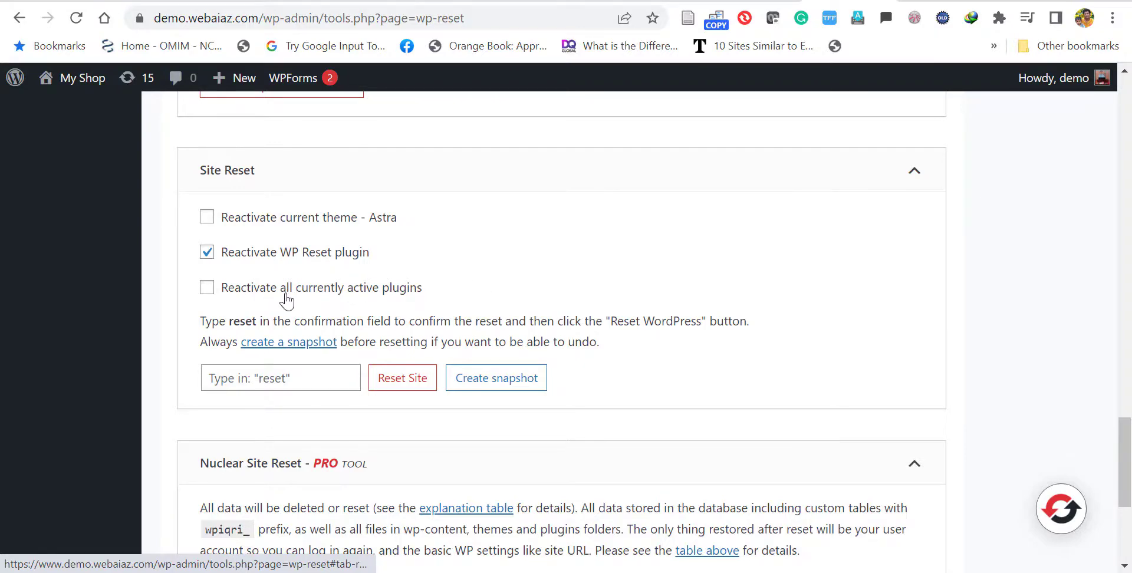
Step: Enter 'reset' as confirmation and reset WordPress to its default values
{"action": "left_click", "coordinate": [272, 375]}
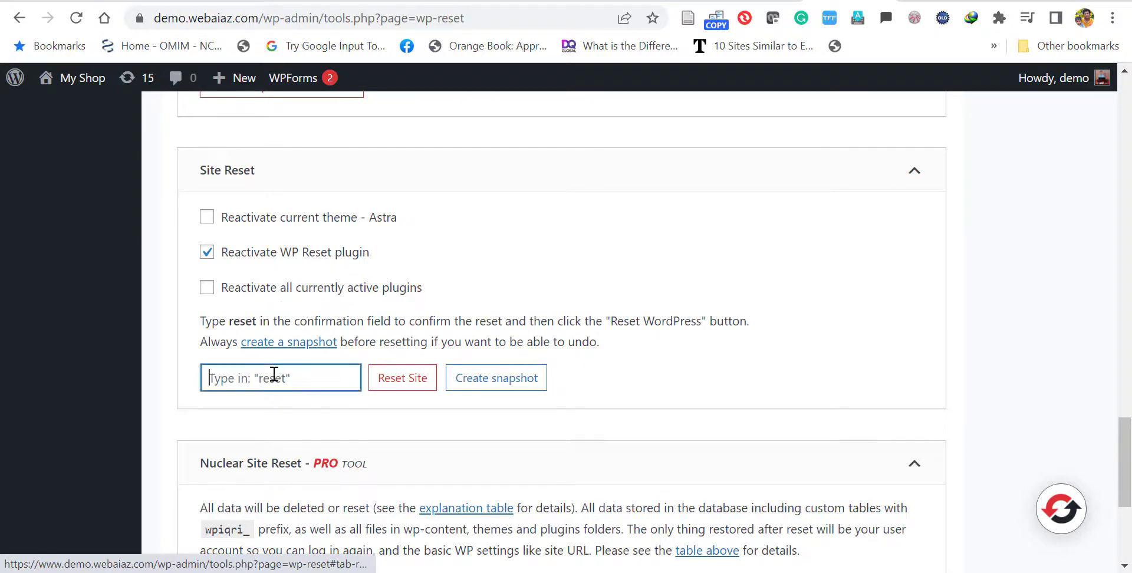
{"action": "type", "text": "reset"}
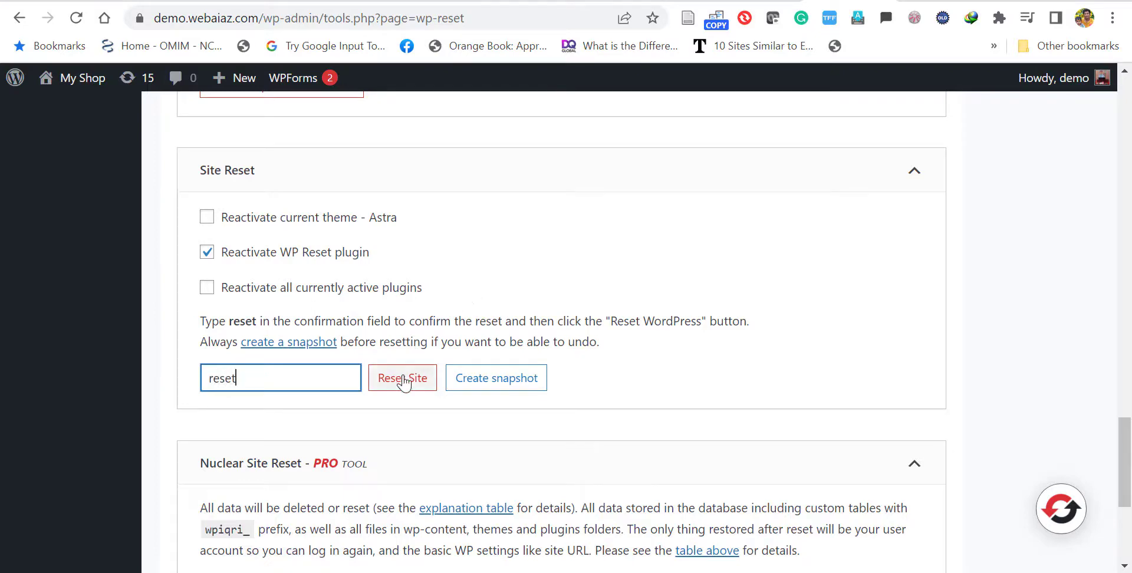
{"action": "left_click", "coordinate": [401, 380]}
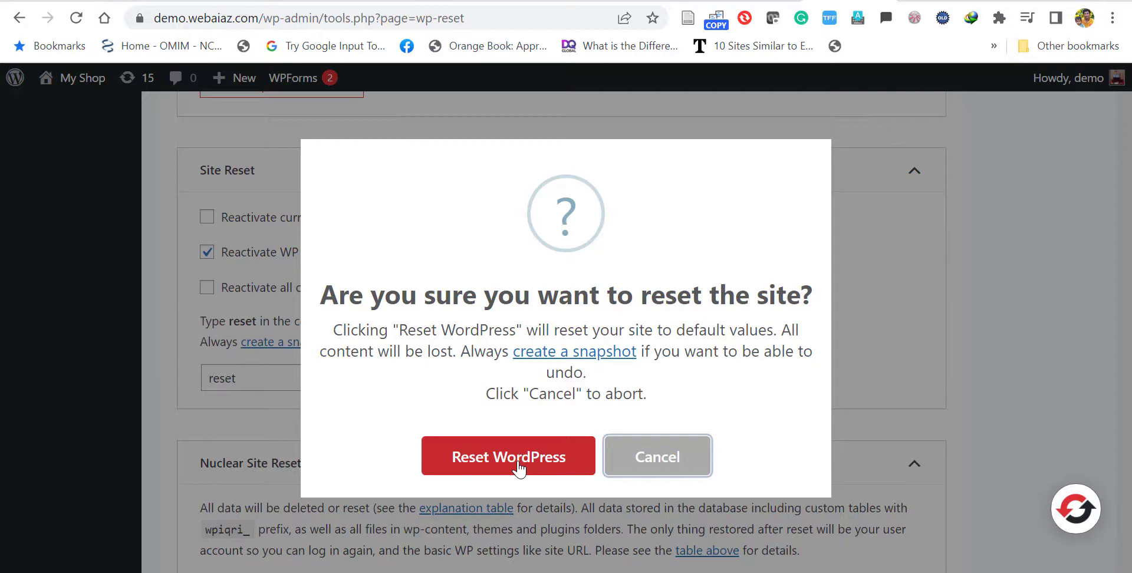
{"action": "left_click", "coordinate": [519, 469]}
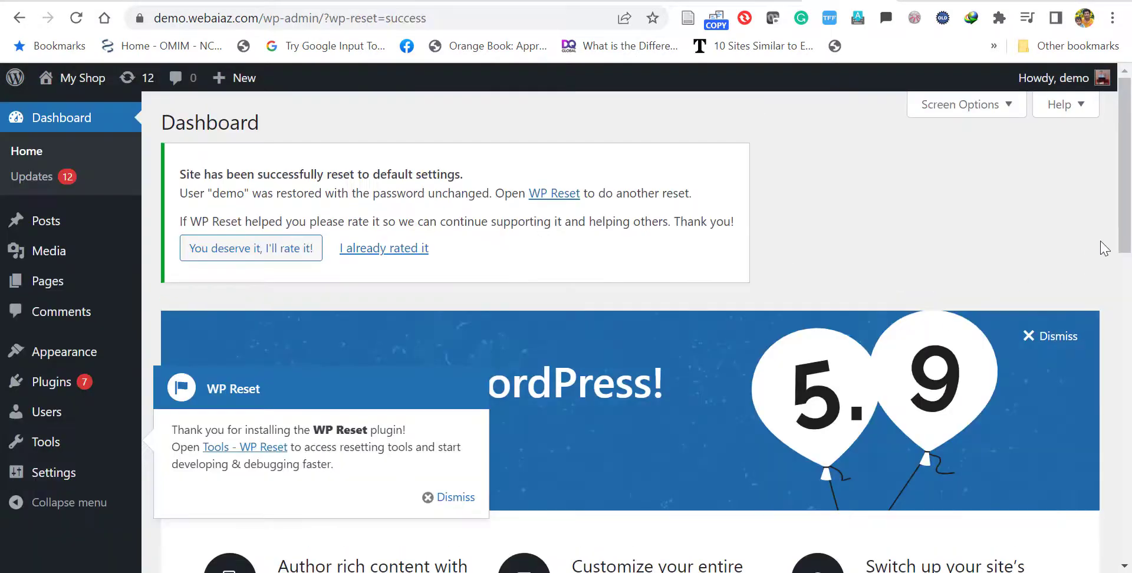
Step: View the default front page at demo.webaiaz.com, then go to Installed Plugins
{"action": "scroll", "coordinate": [1129, 289], "scroll_direction": "down", "scroll_amount": 6}
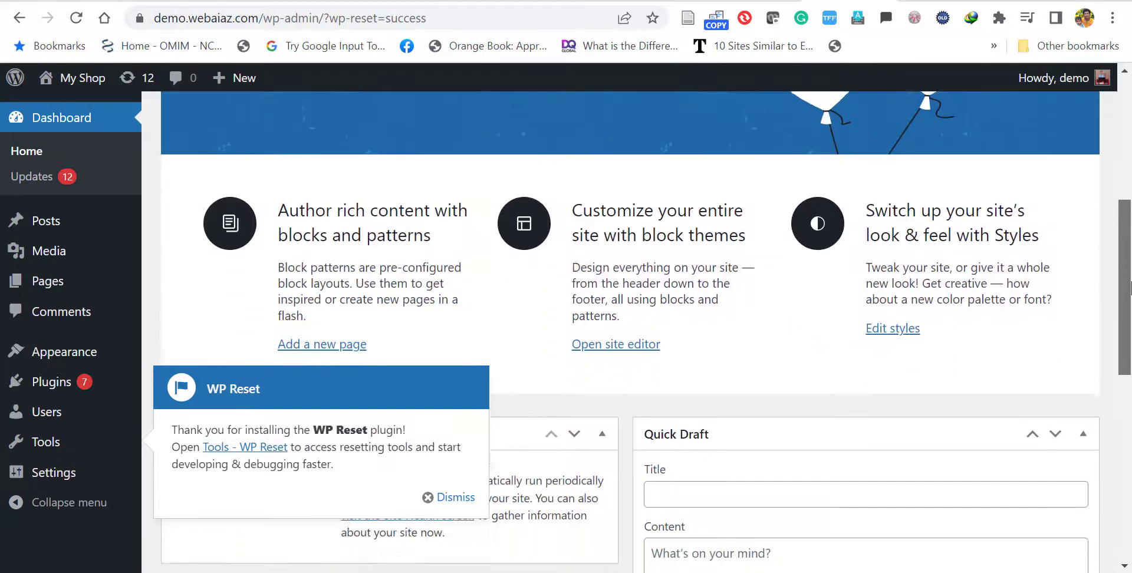
{"action": "scroll", "coordinate": [1130, 289], "scroll_direction": "up", "scroll_amount": 6}
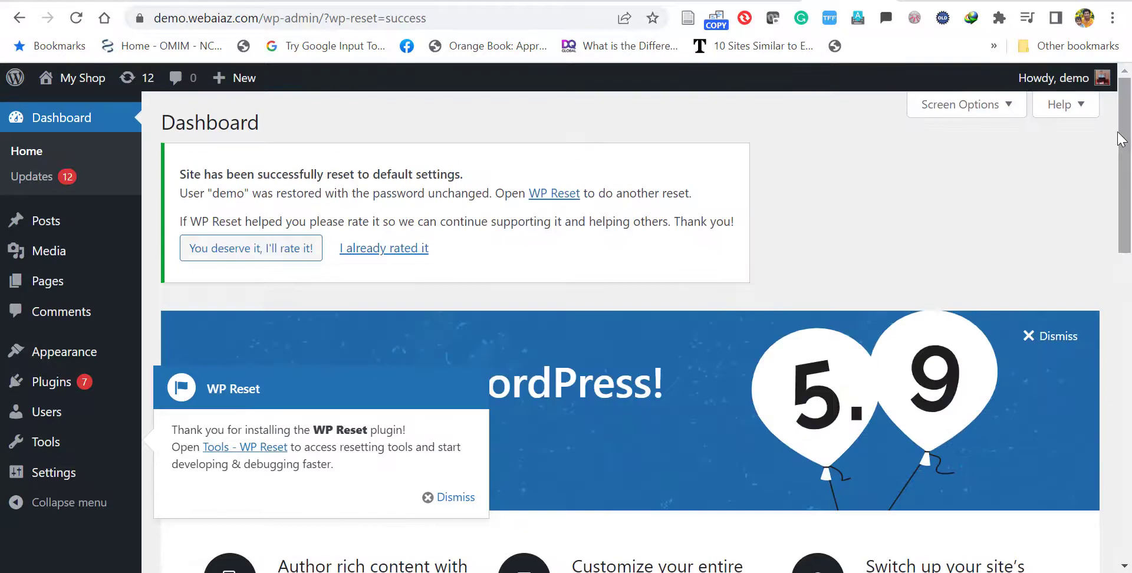
{"action": "left_click", "coordinate": [262, 18]}
{"action": "key", "text": "shift+End"}
{"action": "key", "text": "BackSpace"}
{"action": "key", "text": "Return"}
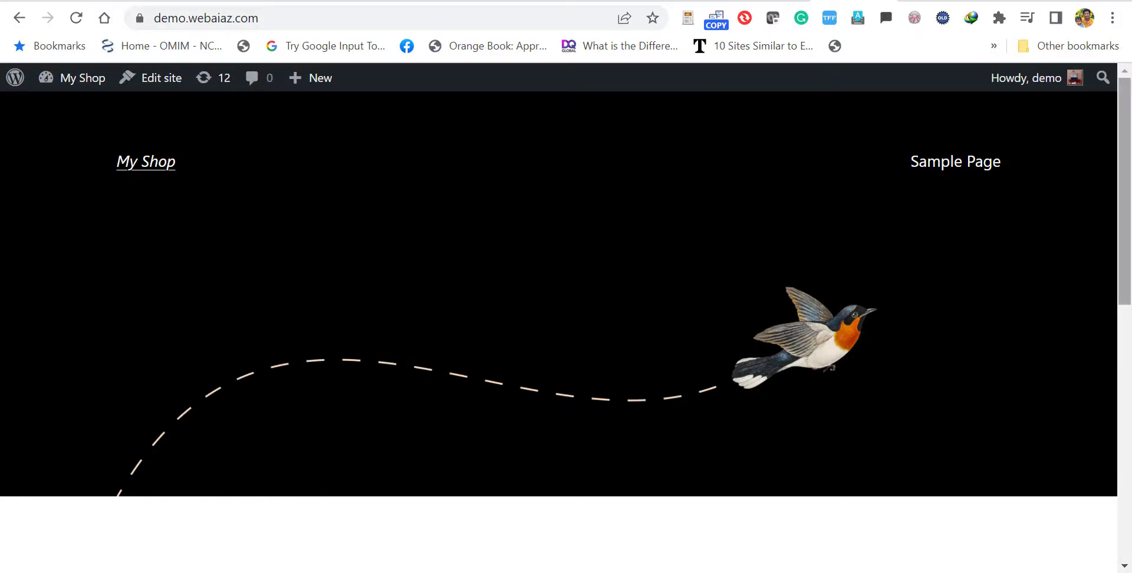
{"action": "left_click_drag", "start_coordinate": [1126, 128], "coordinate": [1103, 147]}
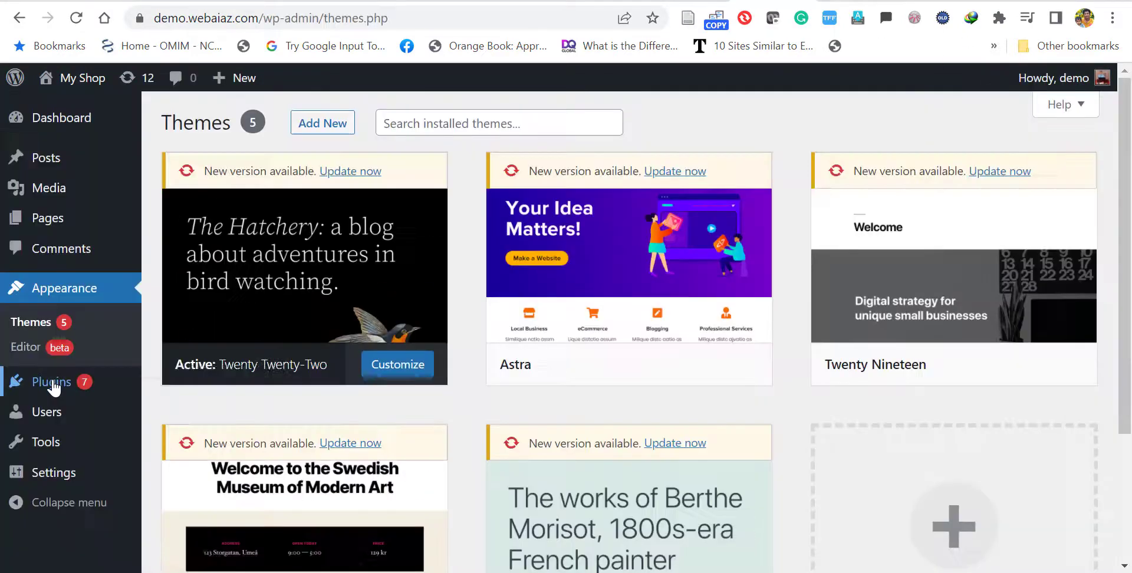
{"action": "mouse_move", "coordinate": [54, 387]}
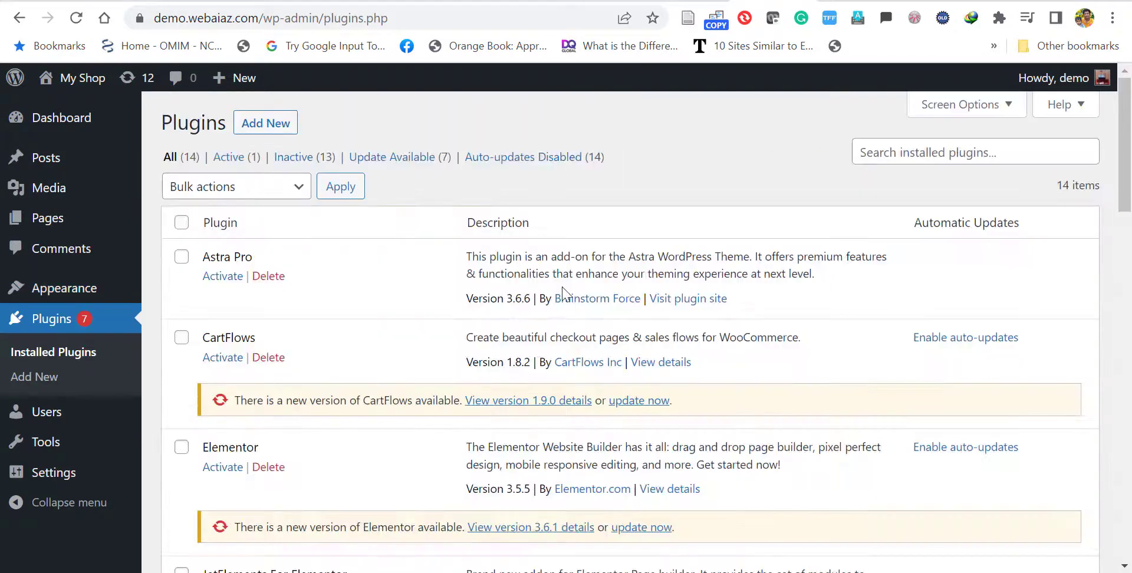
Step: Tick all plugins except WP Reset and set Delete as the bulk action
{"action": "scroll", "coordinate": [530, 177], "scroll_direction": "down", "scroll_amount": 2}
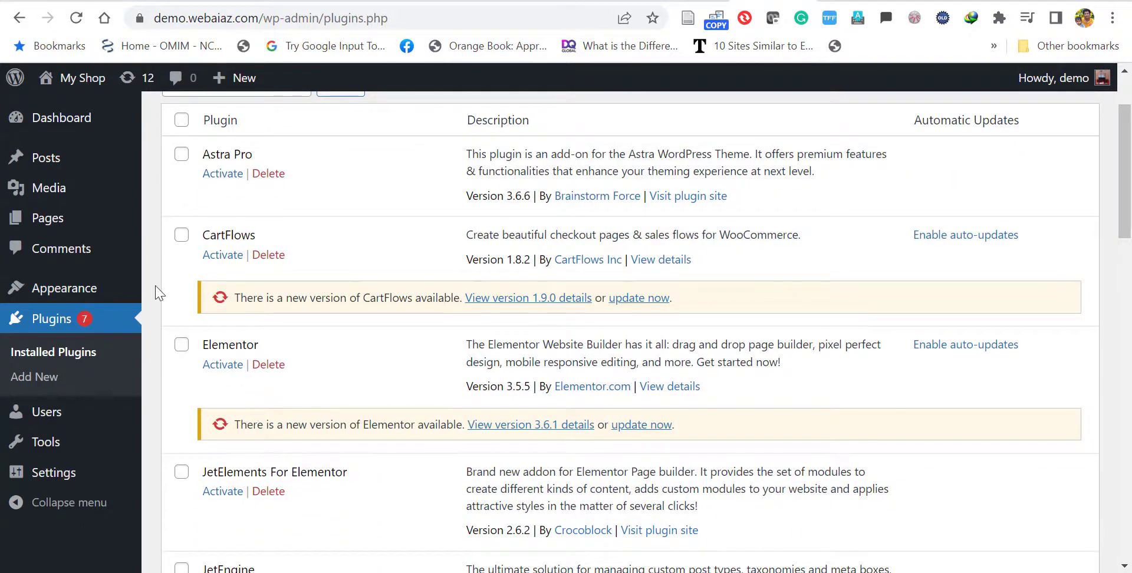
{"action": "scroll", "coordinate": [589, 331], "scroll_direction": "down", "scroll_amount": 10}
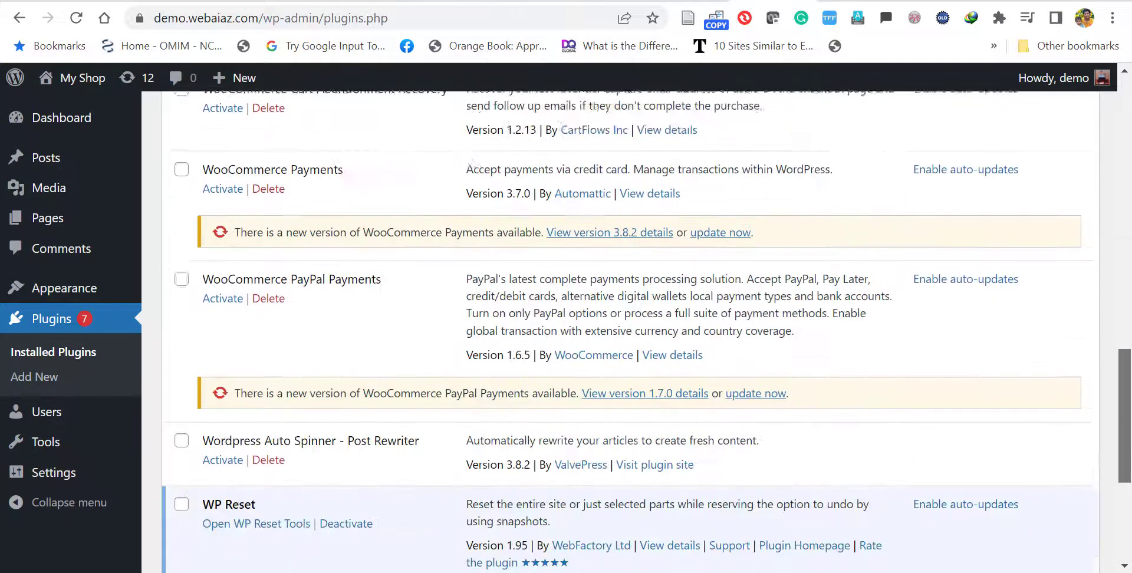
{"action": "scroll", "coordinate": [790, 294], "scroll_direction": "down", "scroll_amount": 5}
{"action": "scroll", "coordinate": [790, 131], "scroll_direction": "up", "scroll_amount": 20}
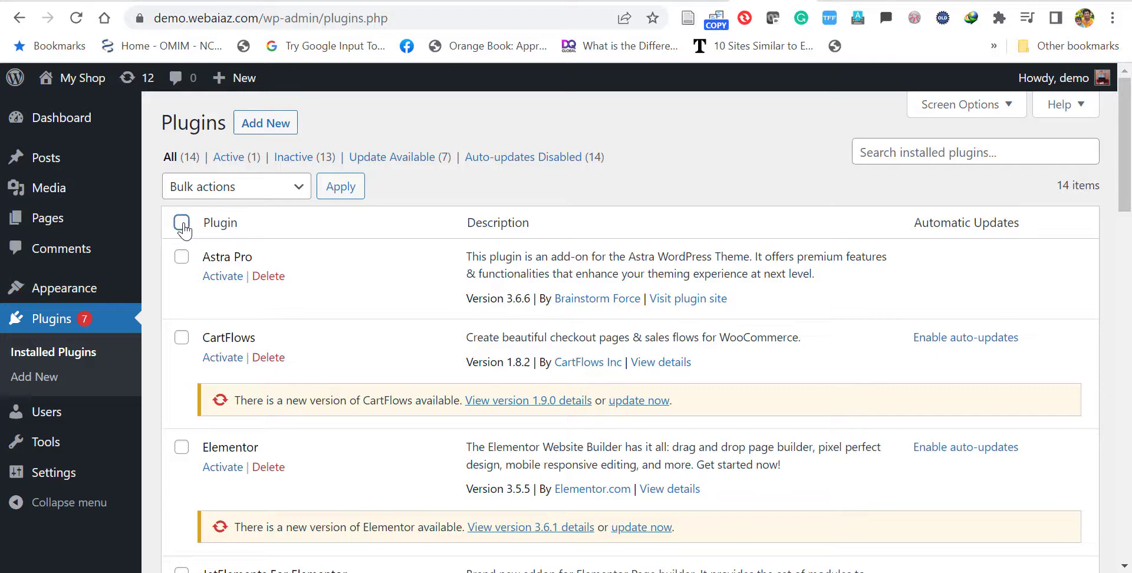
{"action": "left_click", "coordinate": [246, 201]}
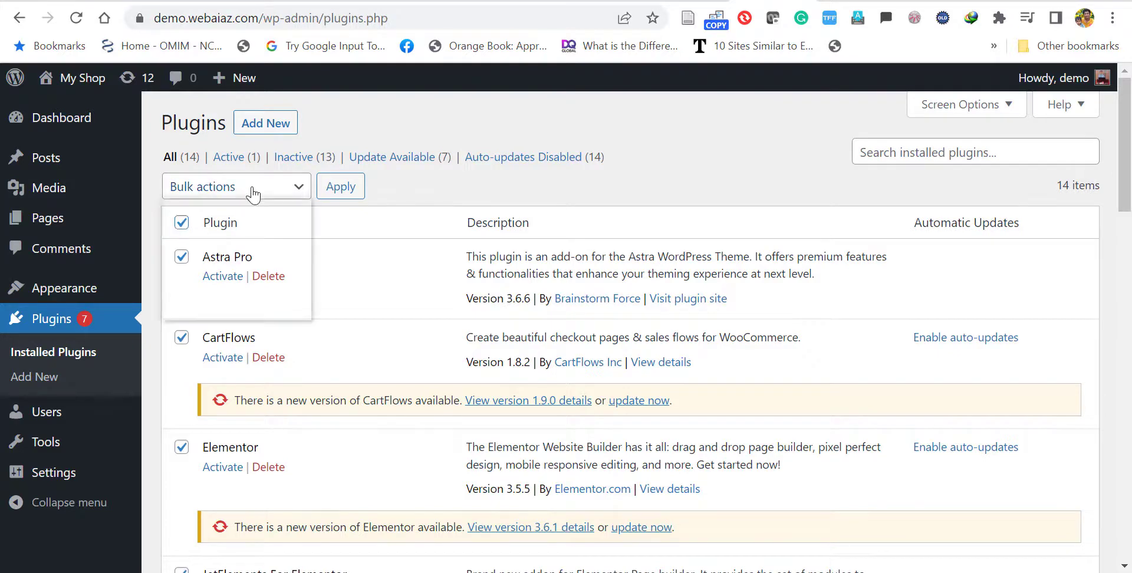
{"action": "left_click", "coordinate": [184, 276]}
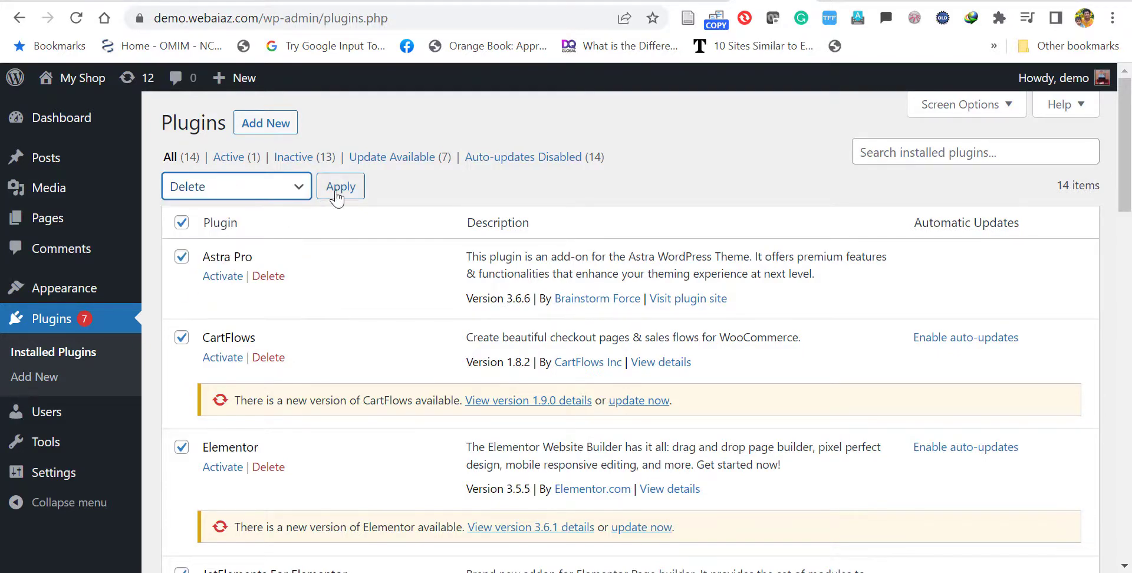
{"action": "scroll", "coordinate": [967, 154], "scroll_direction": "down", "scroll_amount": 7}
{"action": "scroll", "coordinate": [648, 331], "scroll_direction": "down", "scroll_amount": 9}
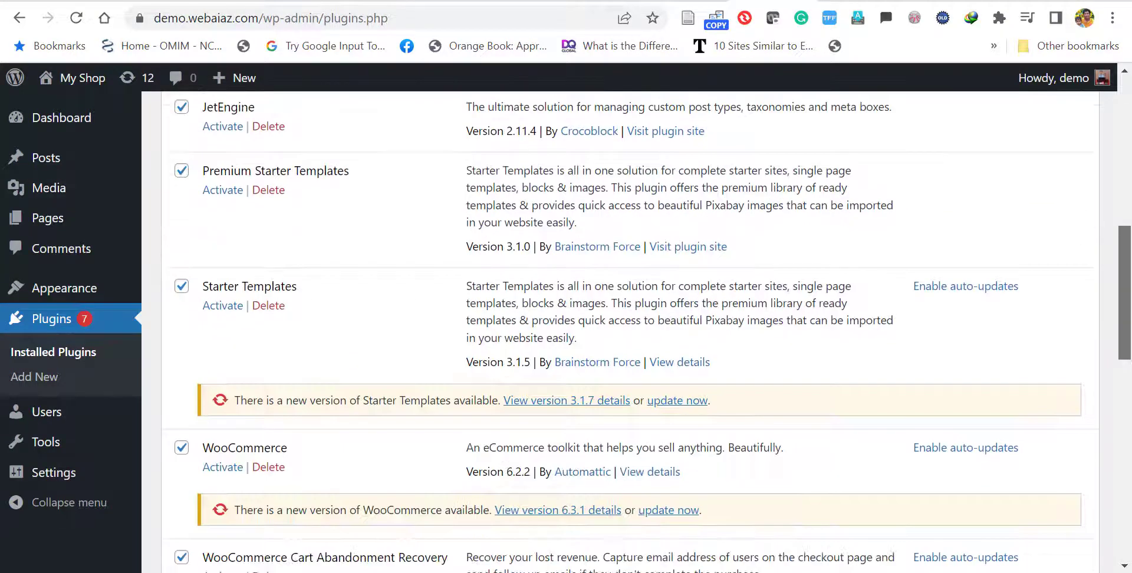
{"action": "scroll", "coordinate": [258, 412], "scroll_direction": "down", "scroll_amount": 4}
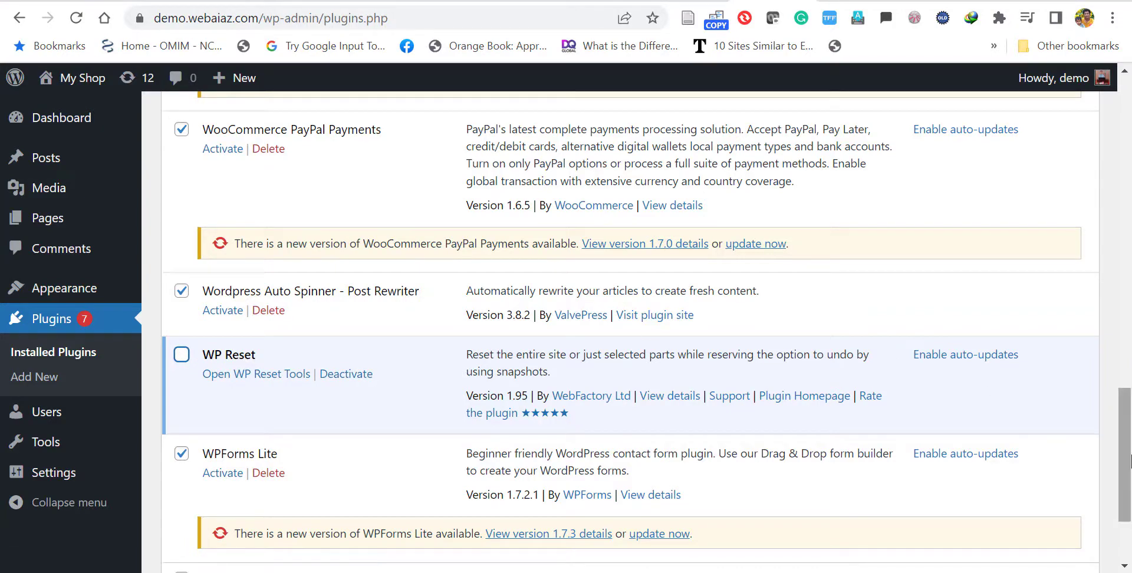
{"action": "left_click_drag", "start_coordinate": [1124, 413], "coordinate": [1114, 511]}
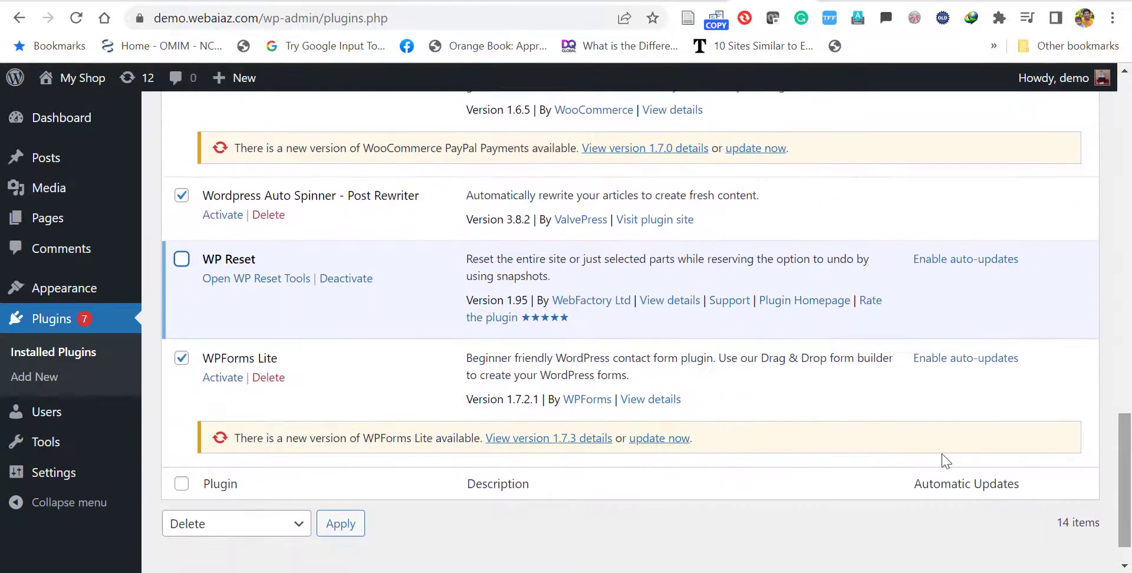
Step: Restore the 'my shop' snapshot from WP Reset's Snapshots tab and reload to the login page
{"action": "left_click", "coordinate": [267, 280]}
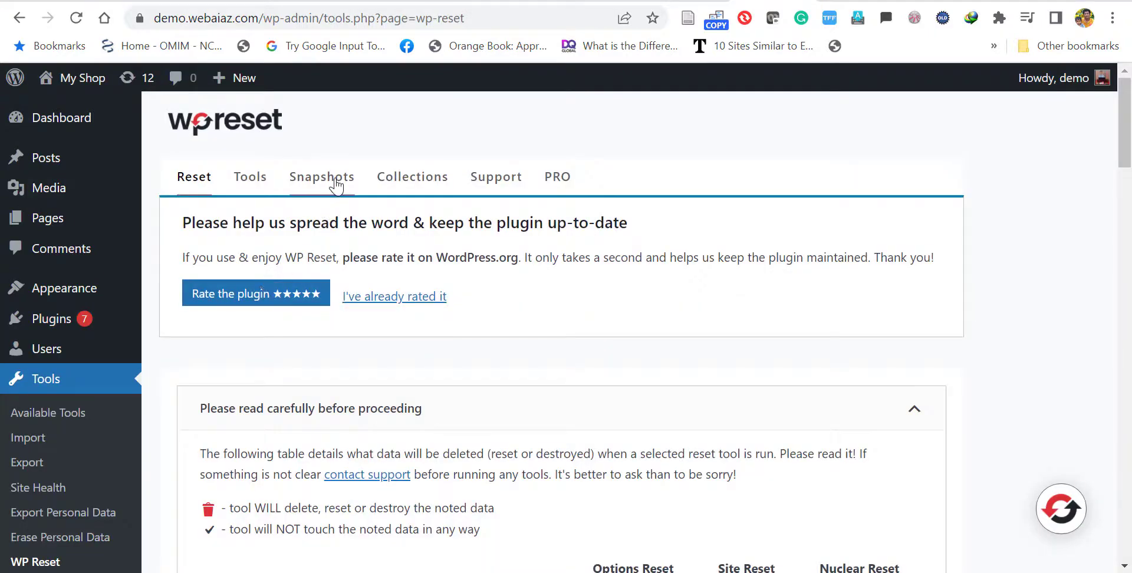
{"action": "left_click", "coordinate": [336, 185]}
{"action": "scroll", "coordinate": [336, 185], "scroll_direction": "down", "scroll_amount": 6}
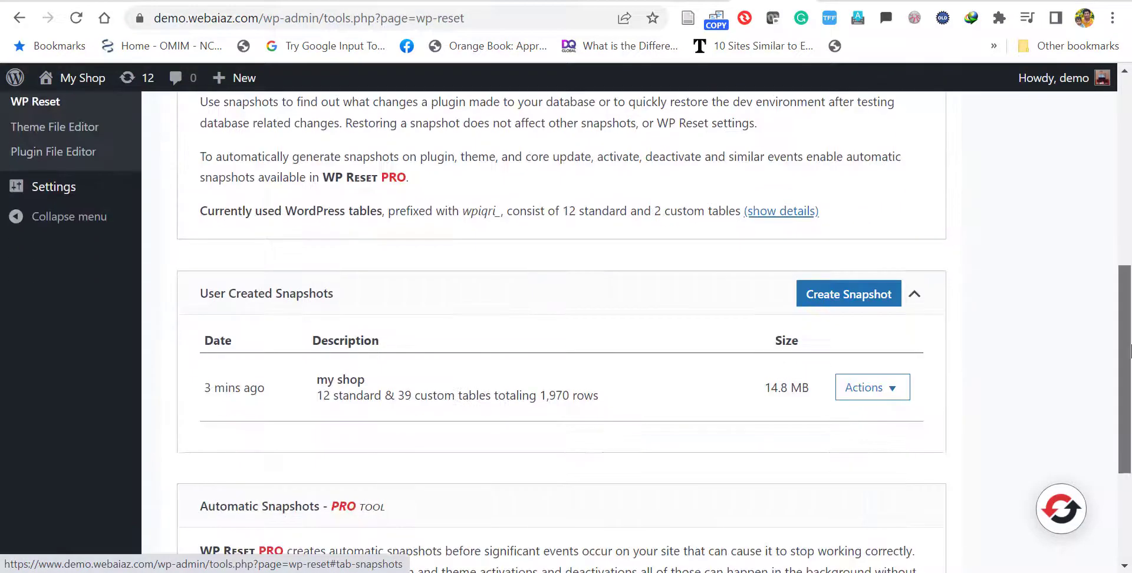
{"action": "left_click", "coordinate": [888, 389]}
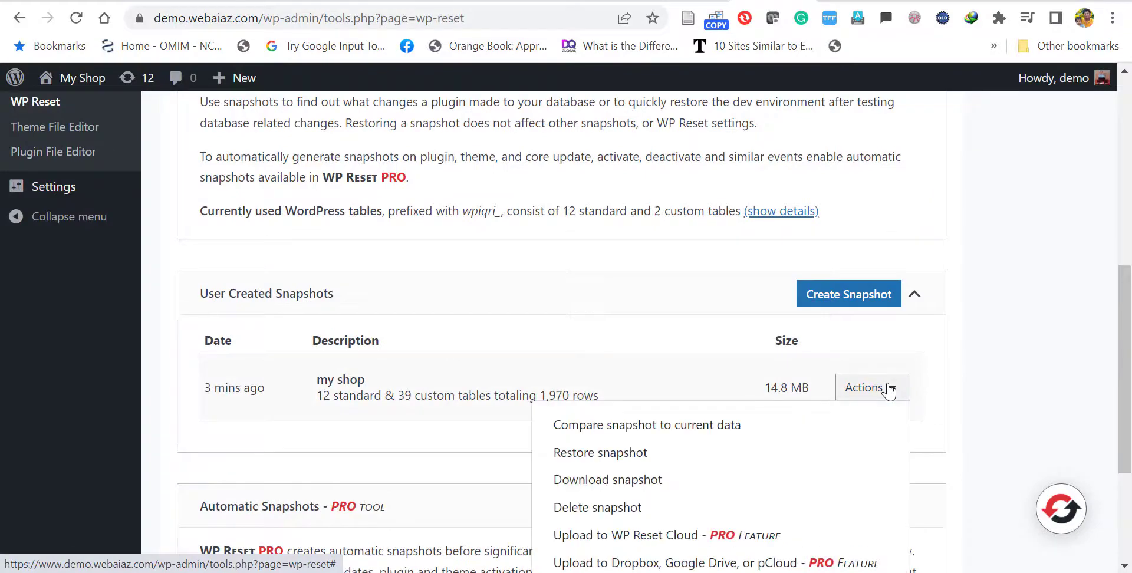
{"action": "scroll", "coordinate": [888, 389], "scroll_direction": "down", "scroll_amount": 1}
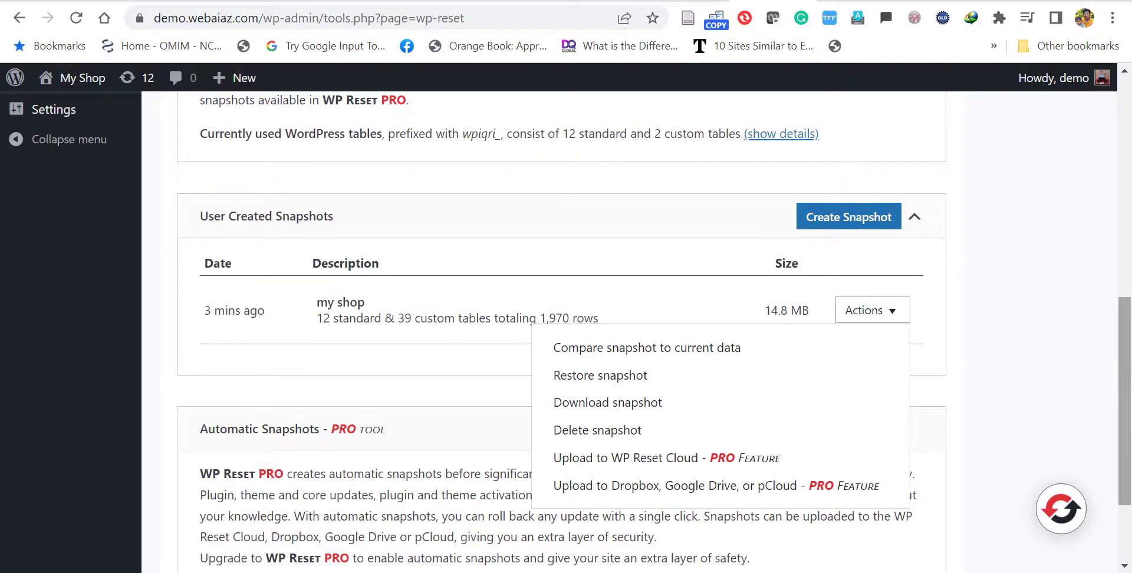
{"action": "left_click", "coordinate": [584, 378]}
{"action": "left_click", "coordinate": [489, 453]}
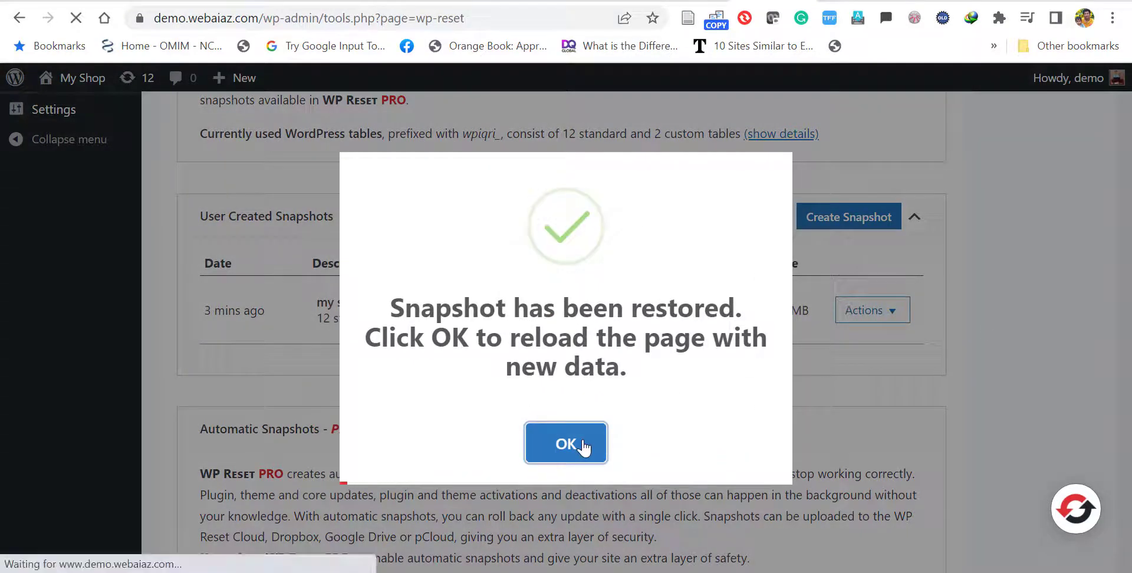
{"action": "left_click", "coordinate": [583, 445]}
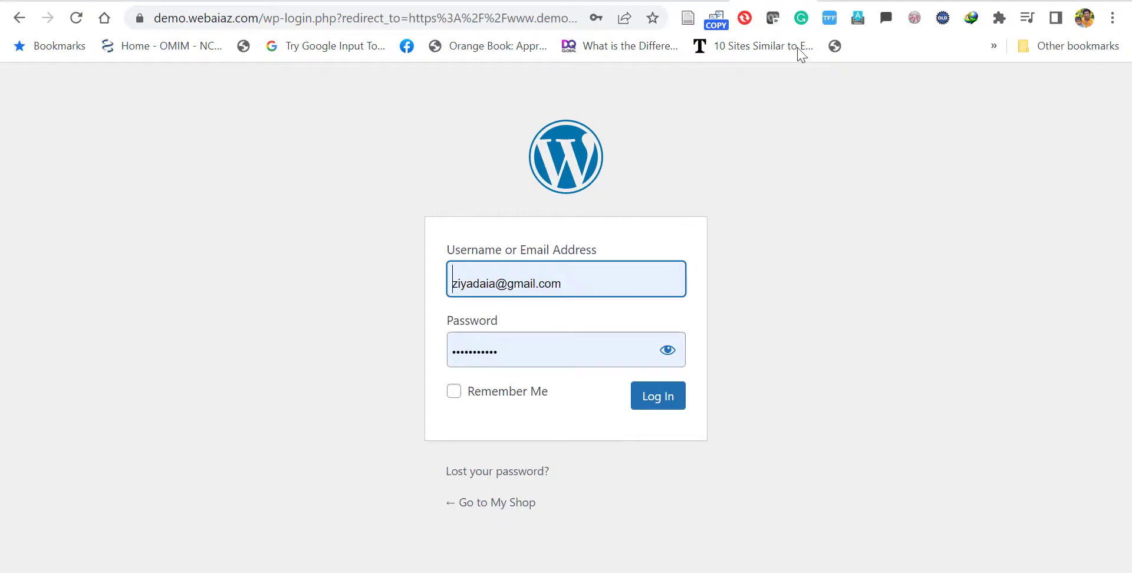
Step: Submit the autofilled login and view the restored BurgerNation homepage with The Smokin Burger banner
{"action": "key", "text": "Return"}
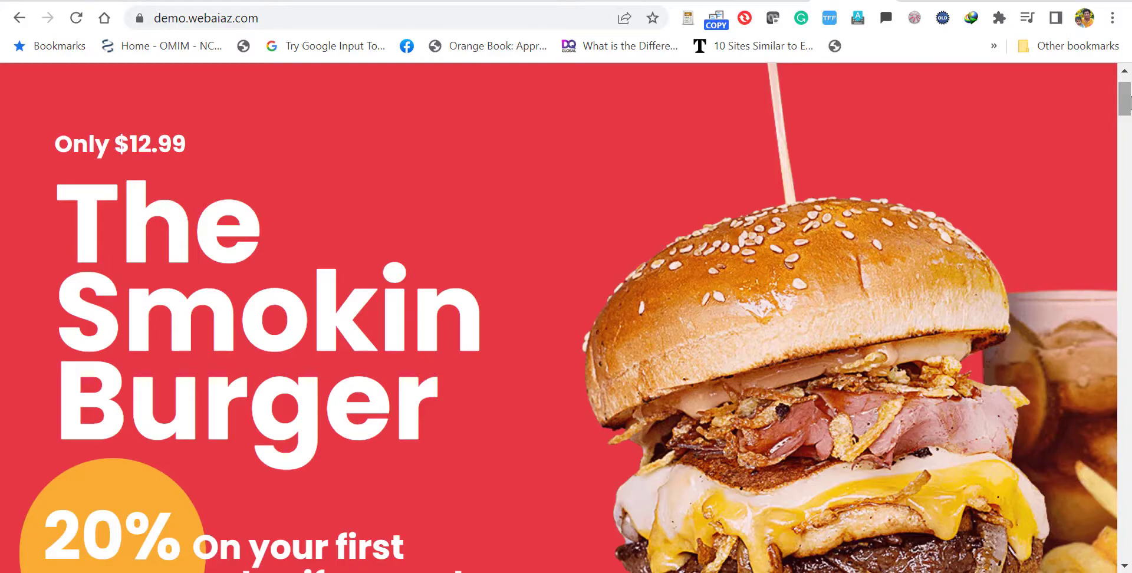
{"action": "left_click_drag", "start_coordinate": [1131, 102], "coordinate": [1099, 32]}
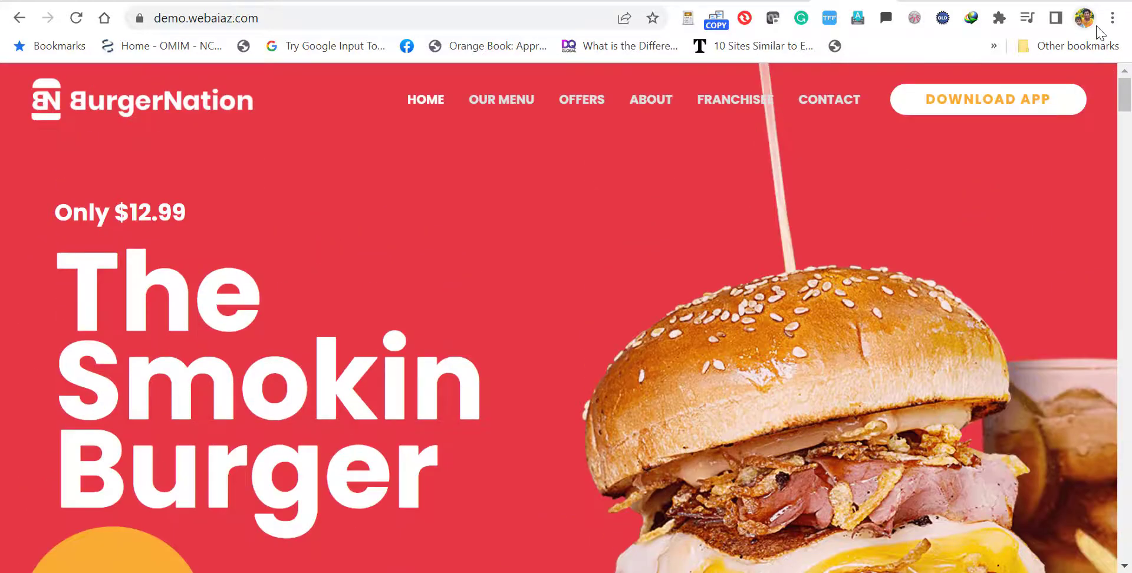